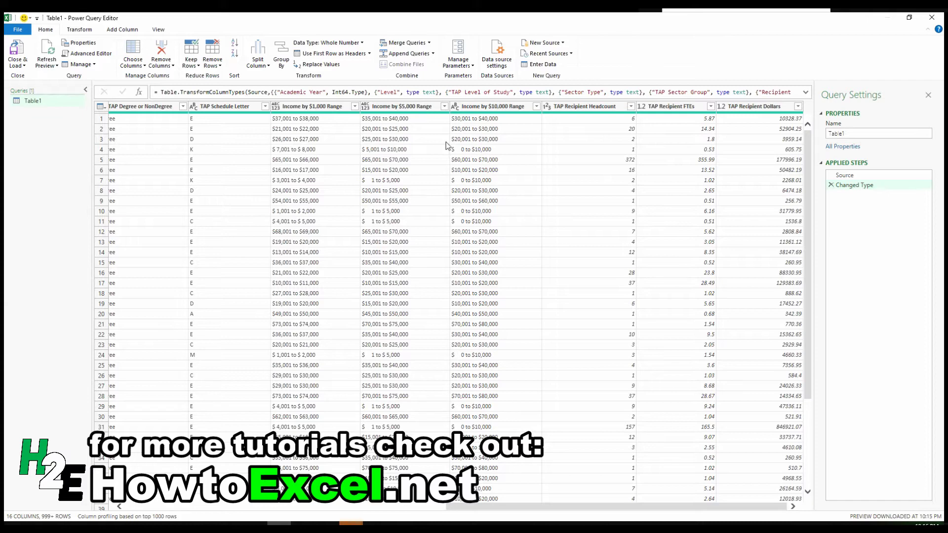
# - Open the Add Conditional Column dialog from the Add Column commands
pyautogui.click(79, 30)
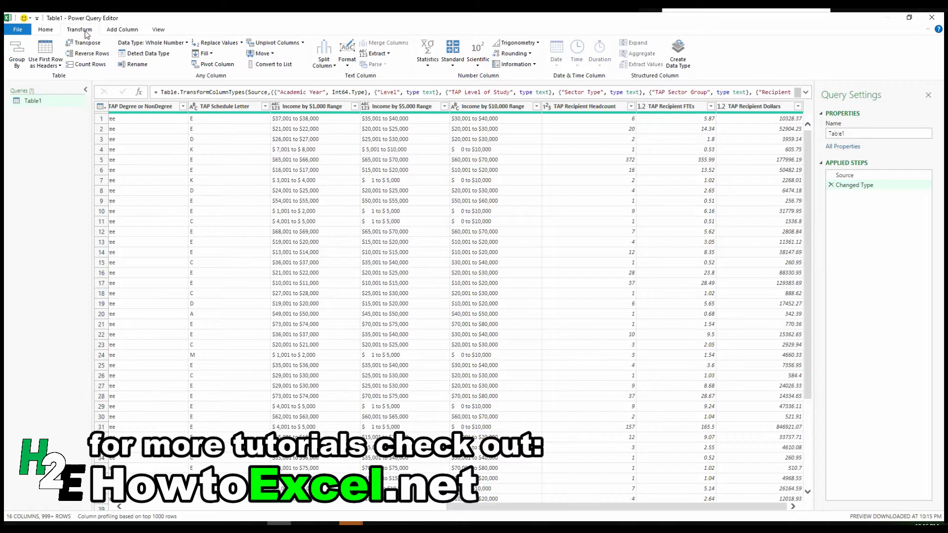
pyautogui.click(120, 31)
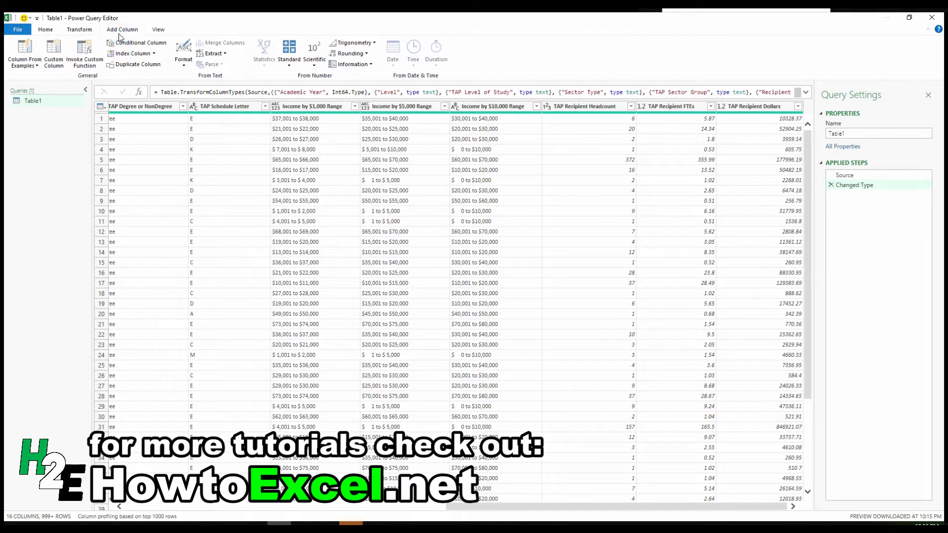
pyautogui.click(143, 44)
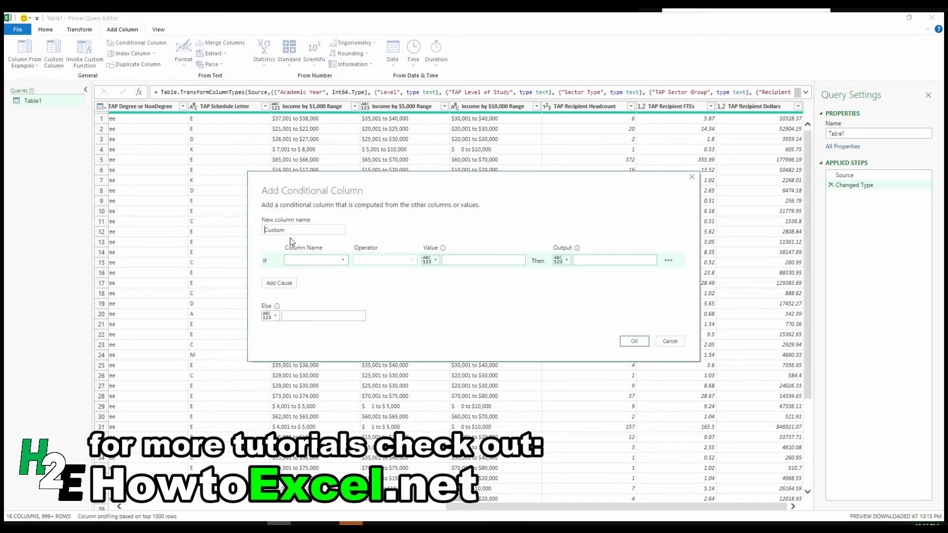
# - Name the new column Private Funding with the condition Sector Type equals PRIVATE
pyautogui.doubleClick(291, 229)
pyautogui.write('Private Funding')
pyautogui.click(327, 260)
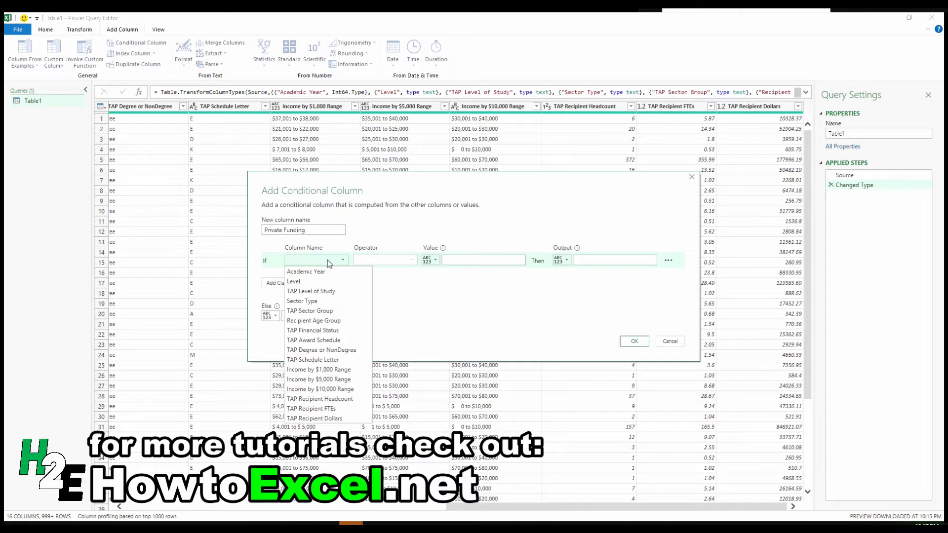
pyautogui.click(318, 302)
pyautogui.click(412, 261)
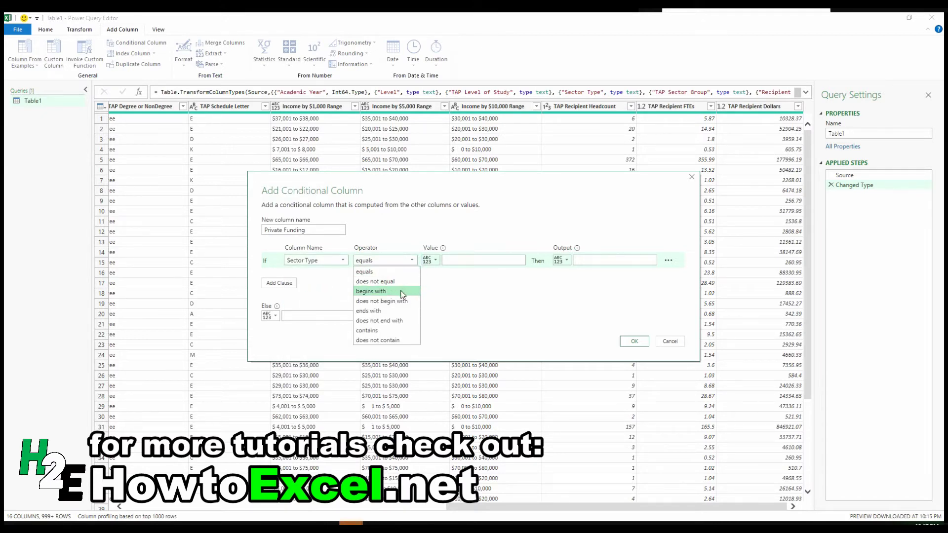
pyautogui.click(370, 271)
pyautogui.click(446, 262)
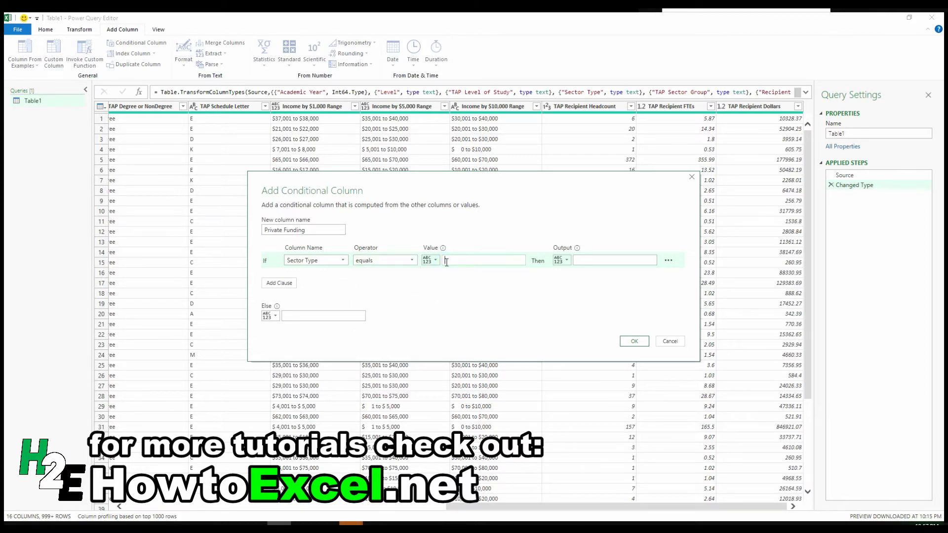
pyautogui.write('PRIVATE')
pyautogui.click(561, 260)
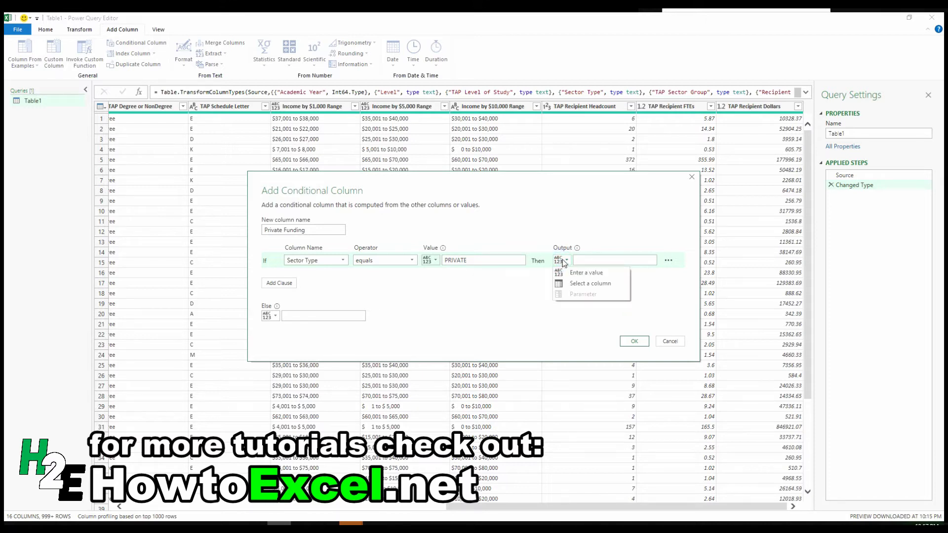
# - Output the TAP Recipient Dollars column when matched, else 0, and add the Private Funding column
pyautogui.click(587, 284)
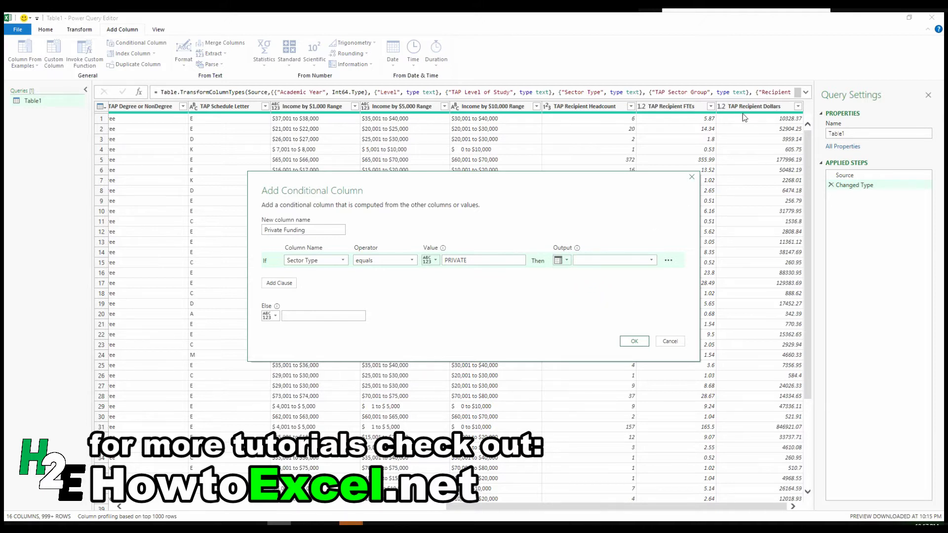
pyautogui.click(650, 260)
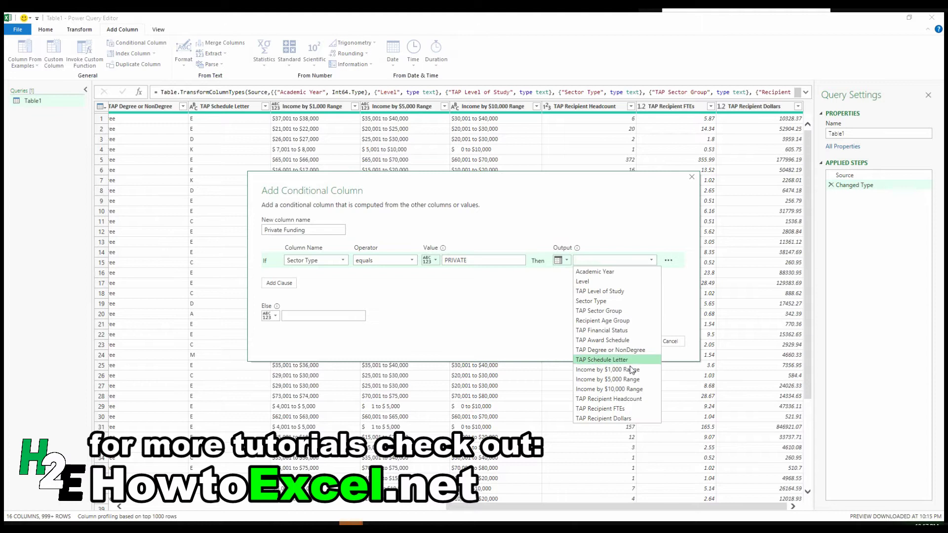
pyautogui.click(623, 419)
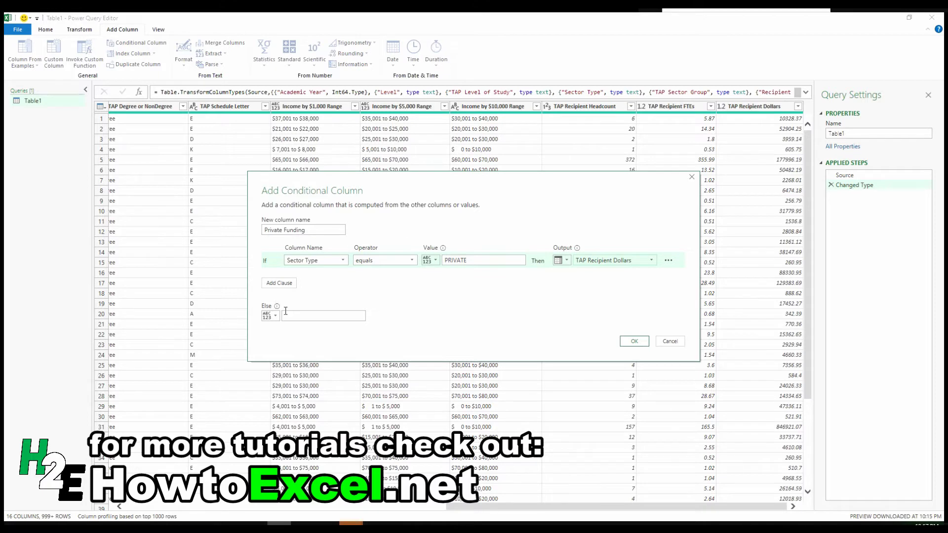
pyautogui.click(319, 318)
pyautogui.write('0')
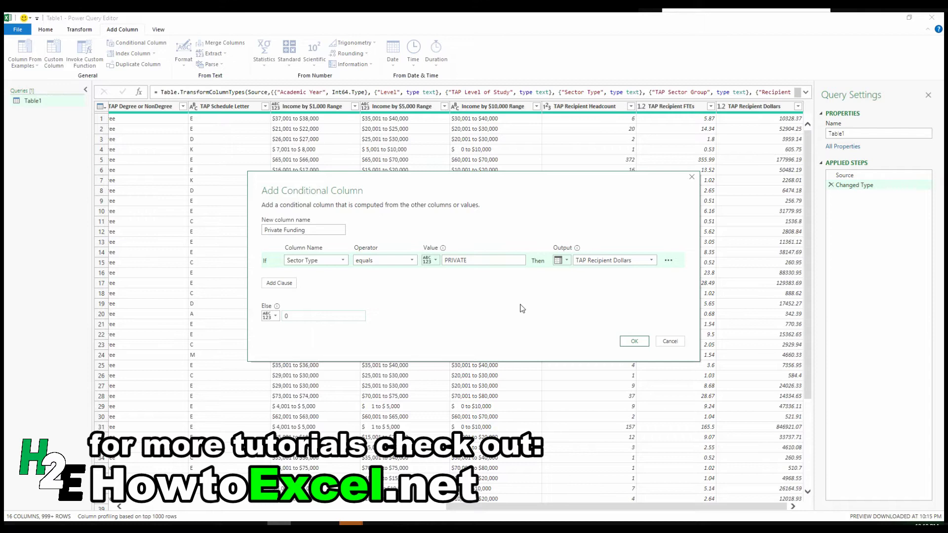
pyautogui.click(627, 340)
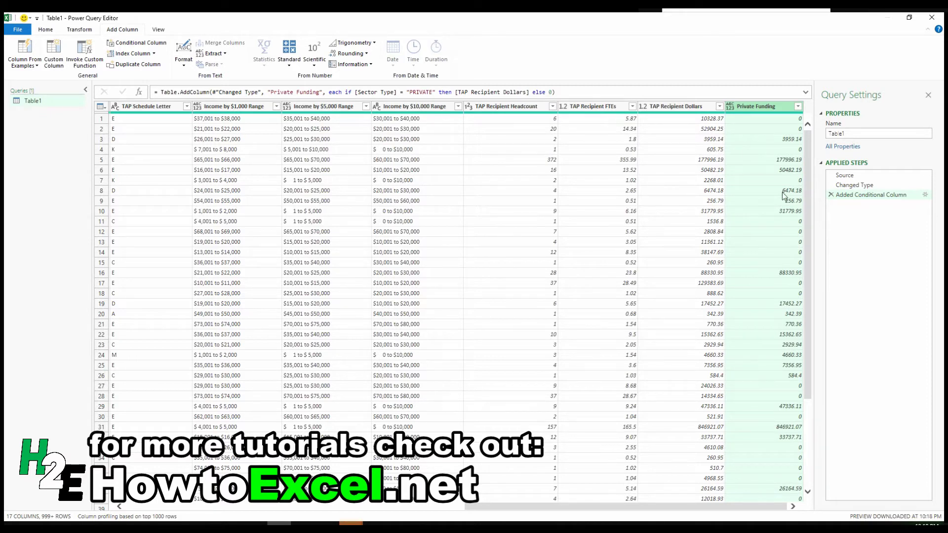
# - Start another conditional column named Public Funding, testing Sector Type equals PUBLIC
pyautogui.click(142, 45)
pyautogui.click(318, 228)
pyautogui.doubleClick(318, 228)
pyautogui.write('Public Funding')
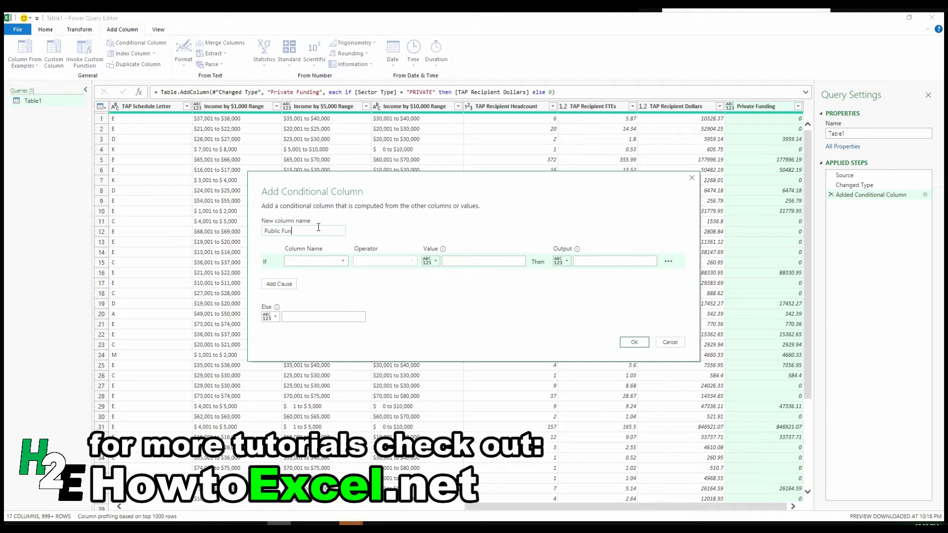
pyautogui.click(328, 261)
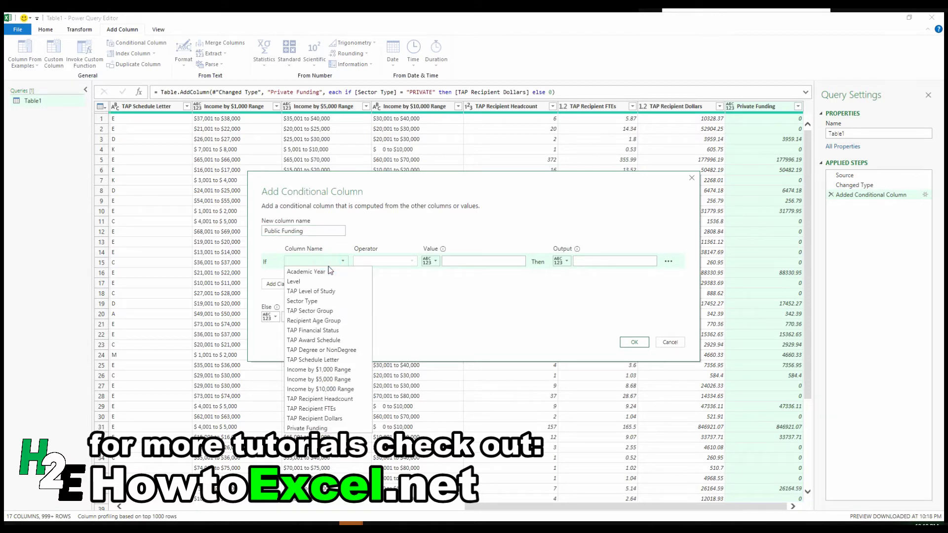
pyautogui.click(327, 301)
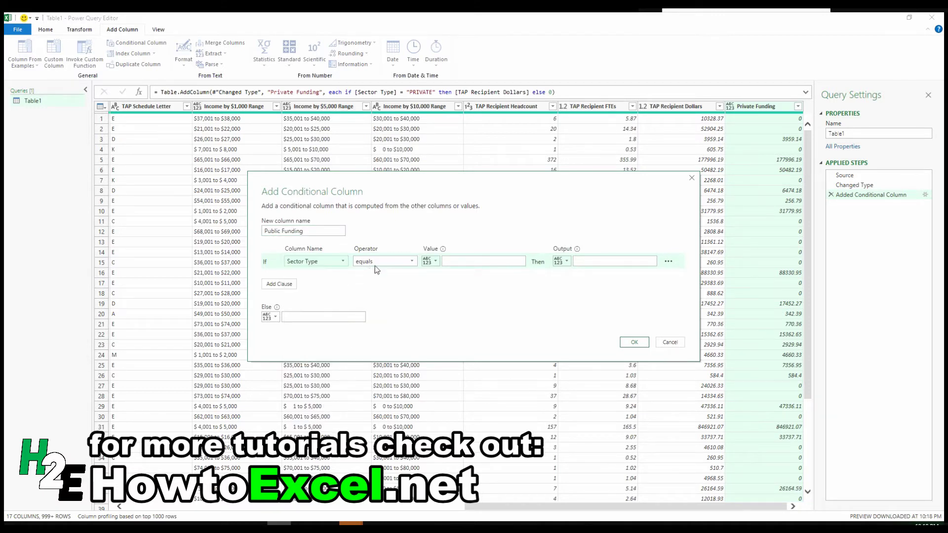
pyautogui.click(465, 262)
pyautogui.write('PUBLIC')
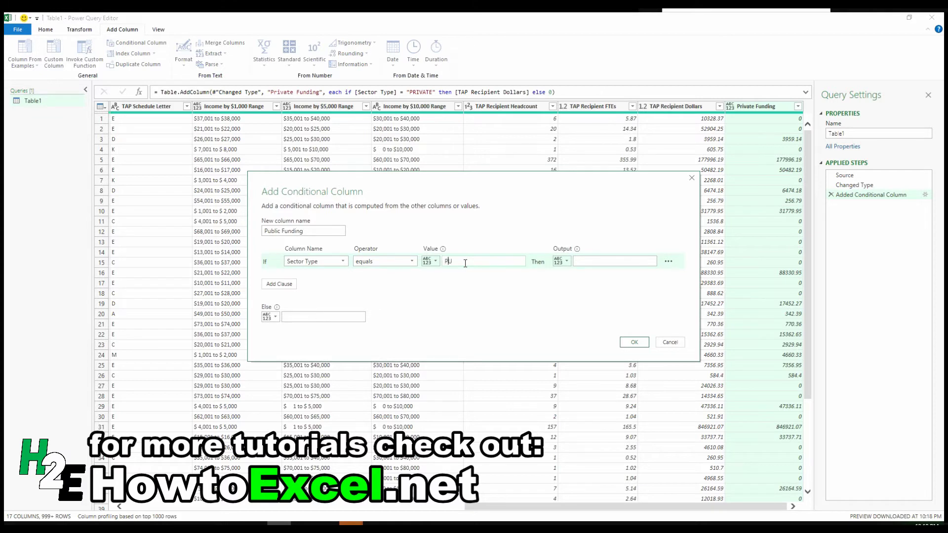
# - Return TAP Recipient Dollars for matches and 0 otherwise, then confirm the Public Funding column
pyautogui.click(558, 262)
pyautogui.click(579, 280)
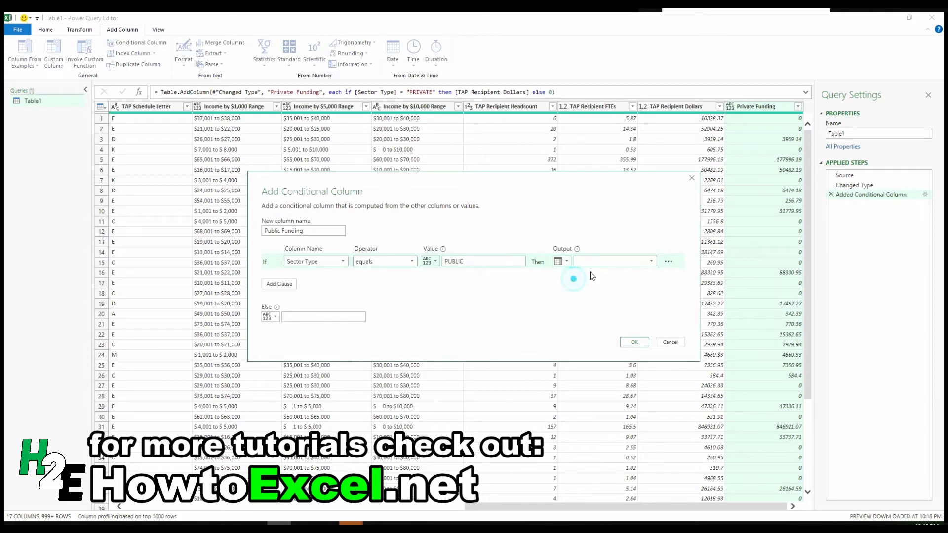
pyautogui.click(606, 261)
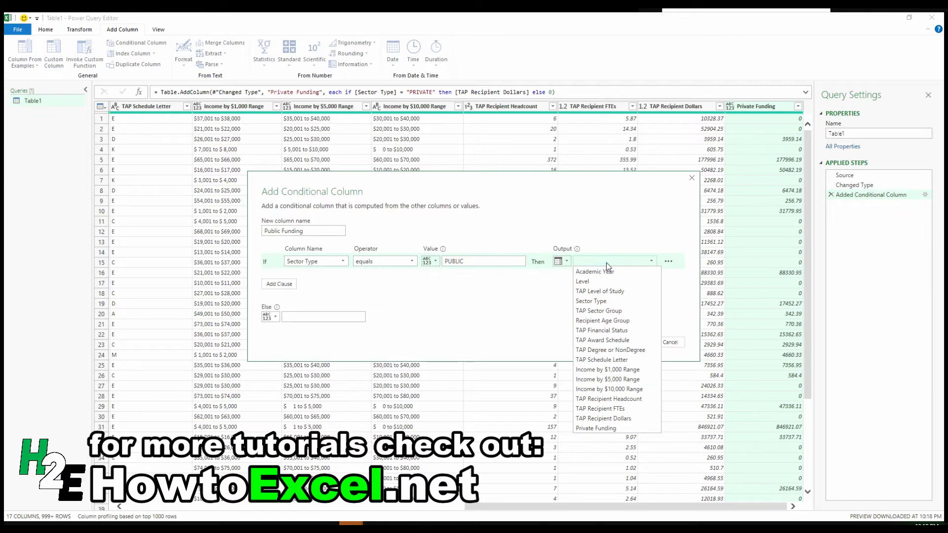
pyautogui.click(631, 418)
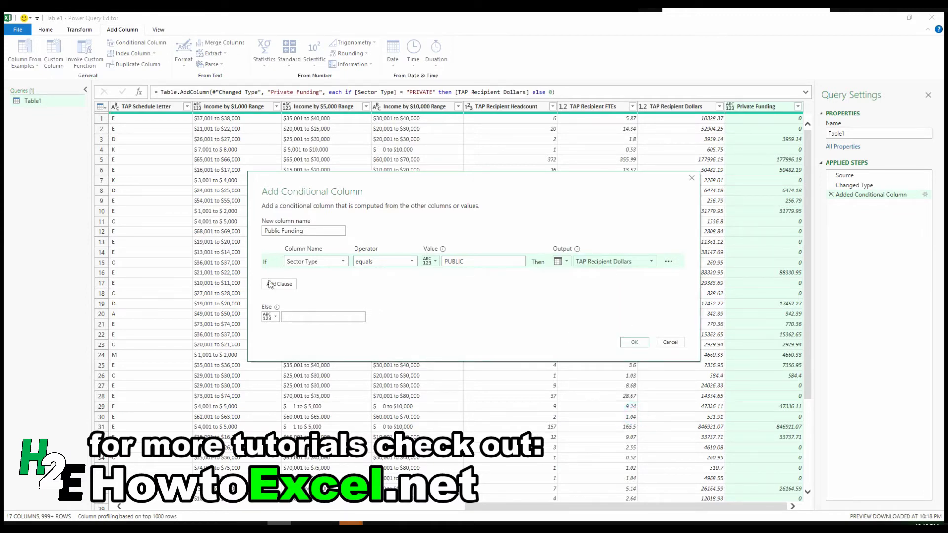
pyautogui.click(310, 318)
pyautogui.write('0')
pyautogui.click(633, 343)
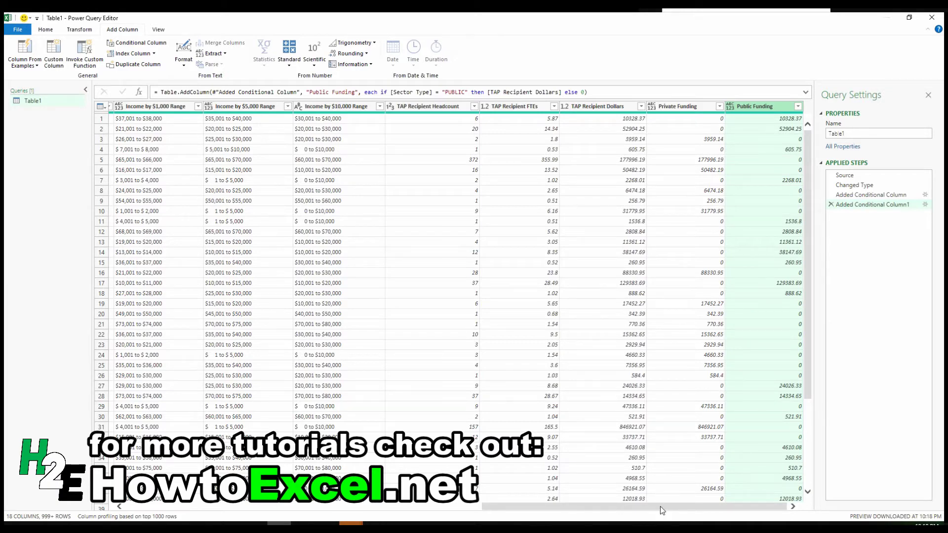
# - Remove the Sector Type column from the Table1 query
pyautogui.moveTo(659, 505); pyautogui.dragTo(300, 472)
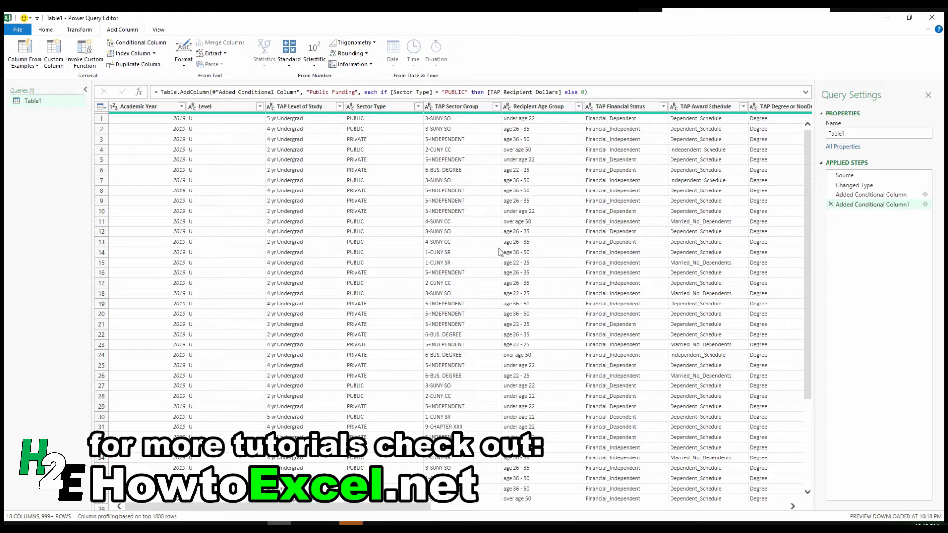
pyautogui.rightClick(379, 106)
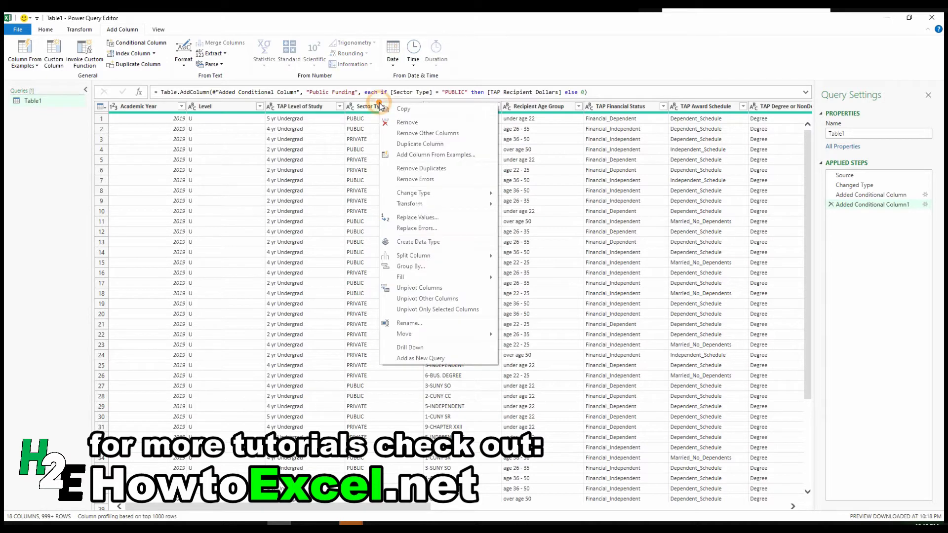
pyautogui.click(407, 123)
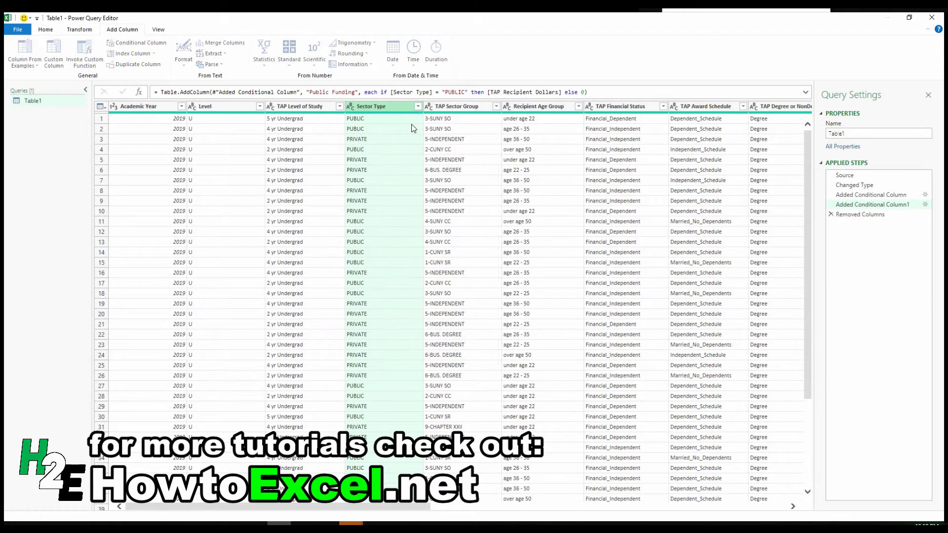